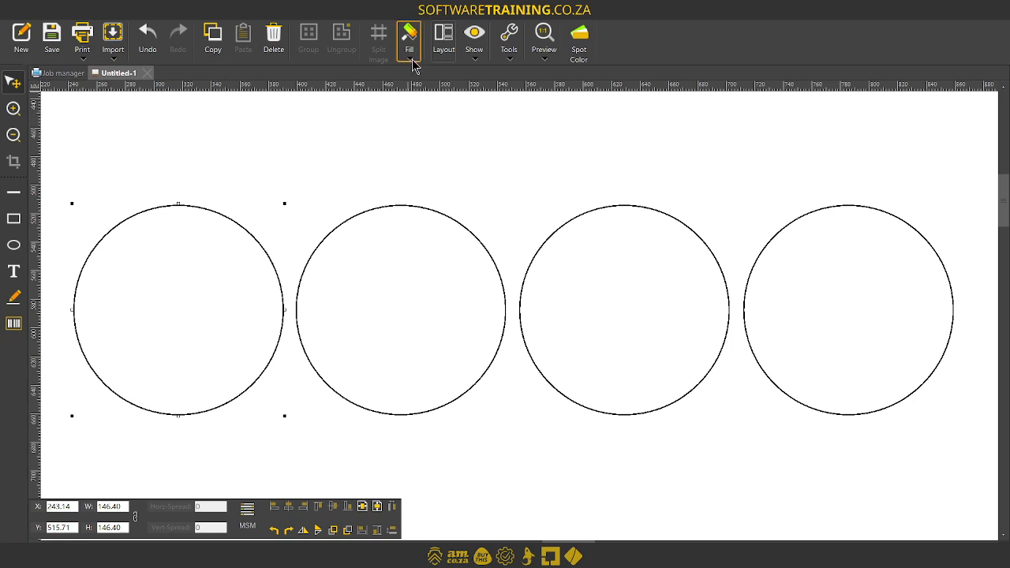
Step: Open the linear gradient fill settings for the first circle and move the dialog beside it
click(410, 59)
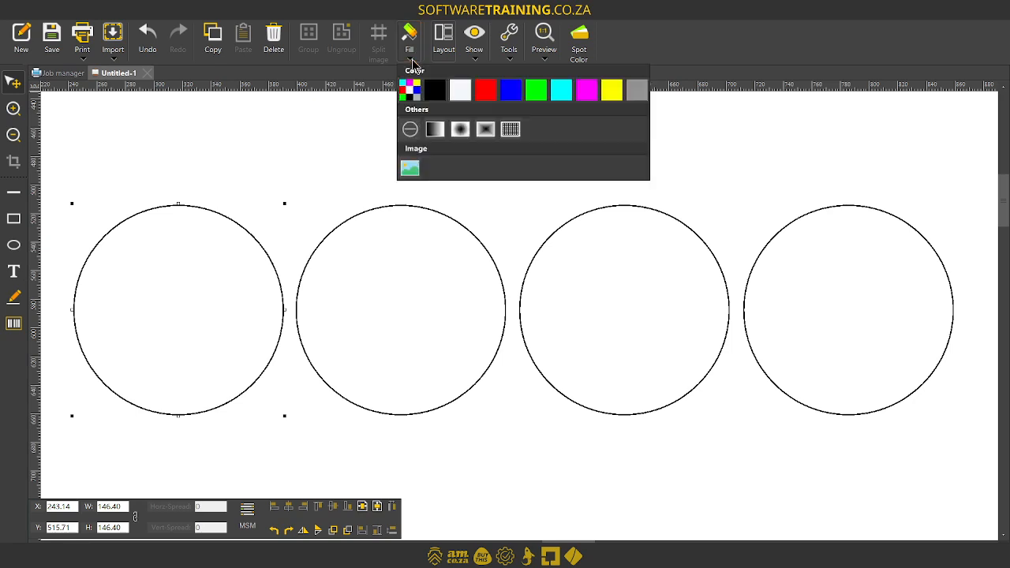
click(436, 129)
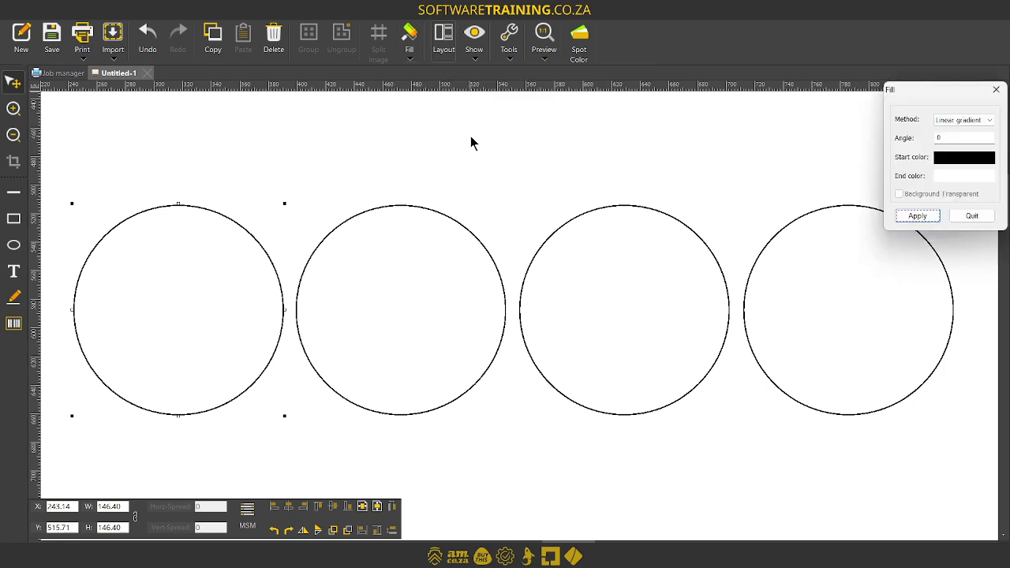
drag(915, 88, 441, 163)
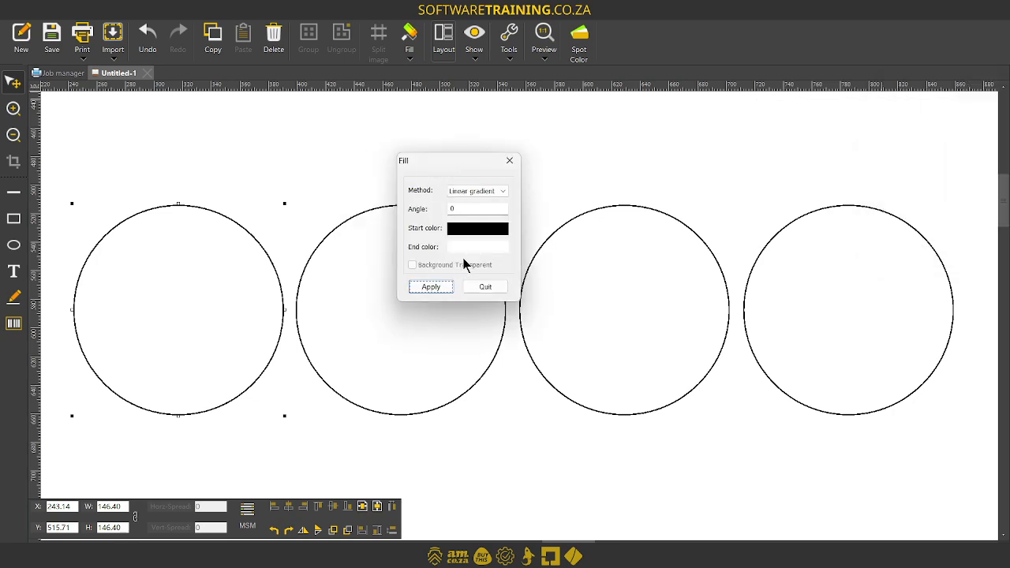
click(504, 194)
click(505, 194)
click(472, 233)
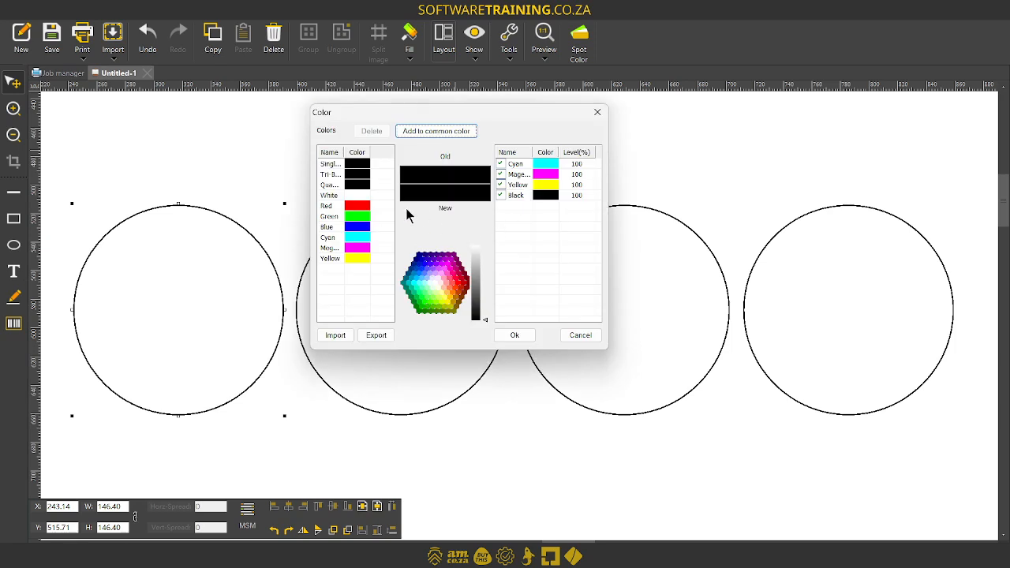
click(576, 335)
Step: Set the end color of the first circle's linear gradient to Red
click(466, 241)
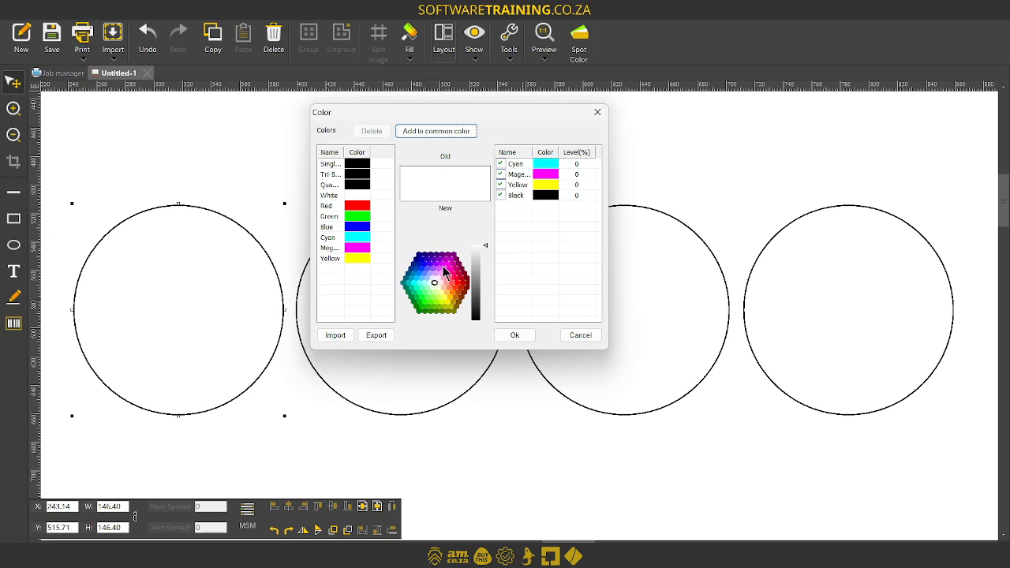
click(355, 209)
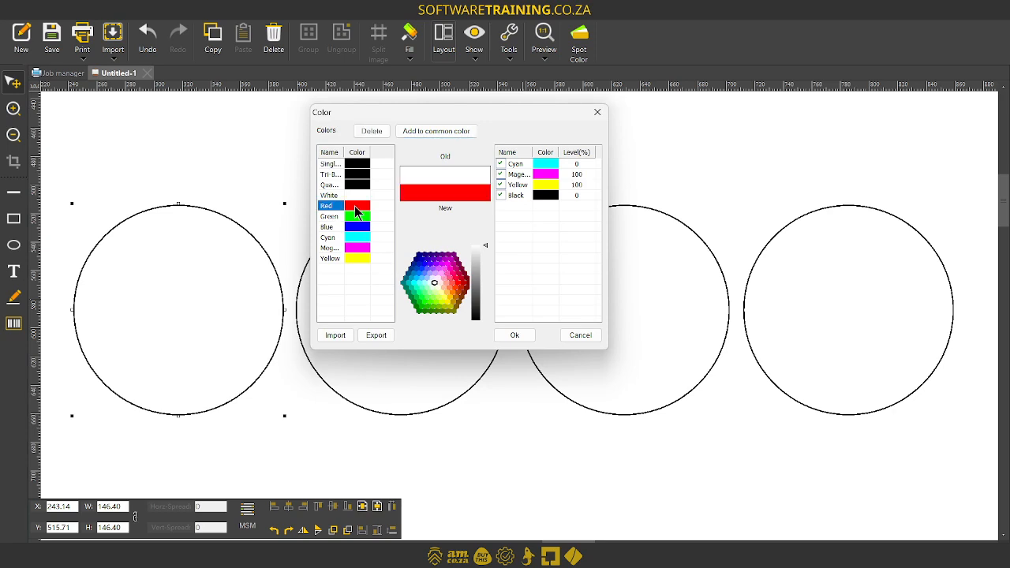
click(517, 335)
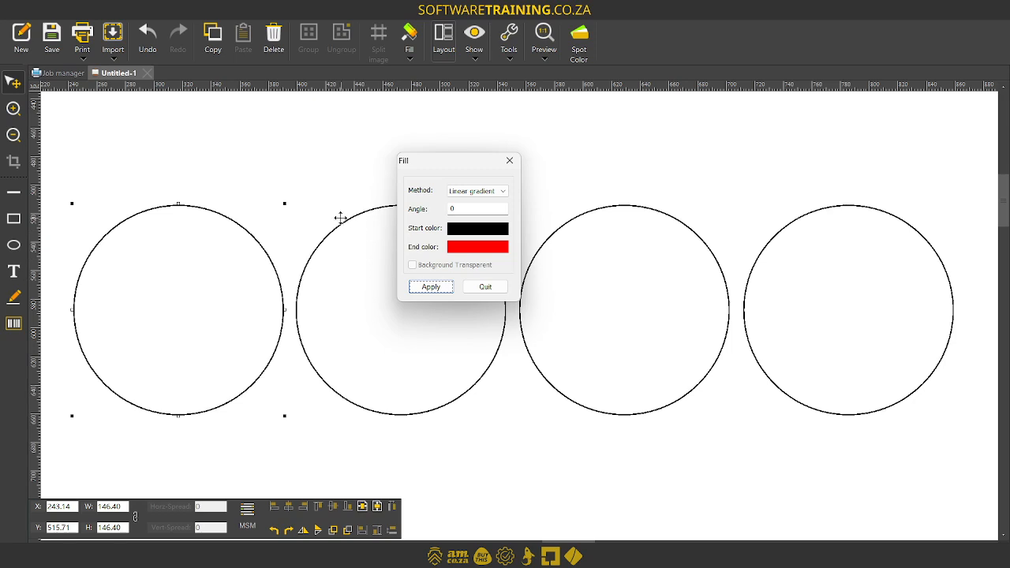
Step: Apply the black-to-red linear gradient to the first circle at an angle of 90 and again at 180
drag(471, 212, 430, 210)
text(90)
click(428, 288)
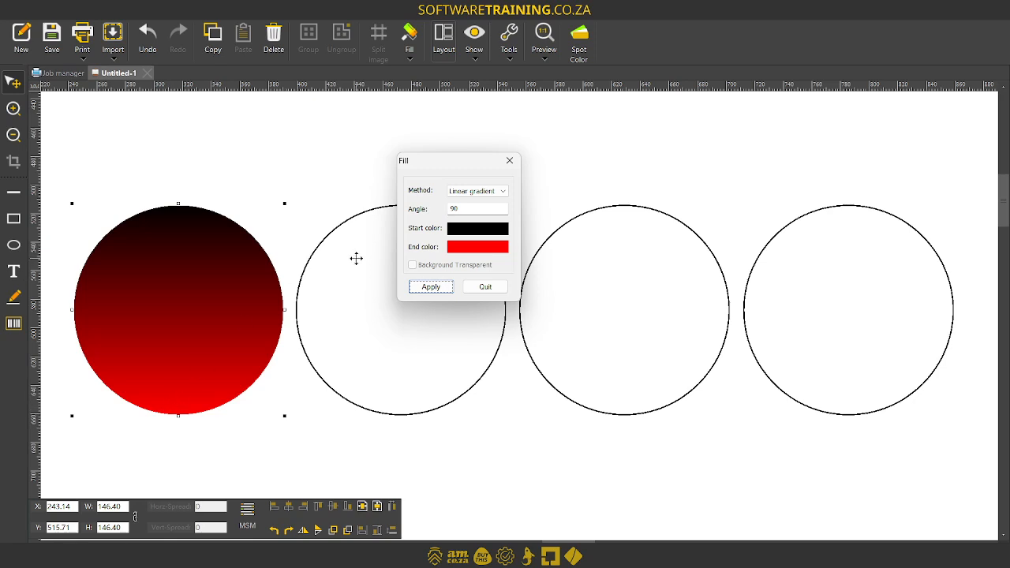
drag(467, 212, 416, 204)
text(180)
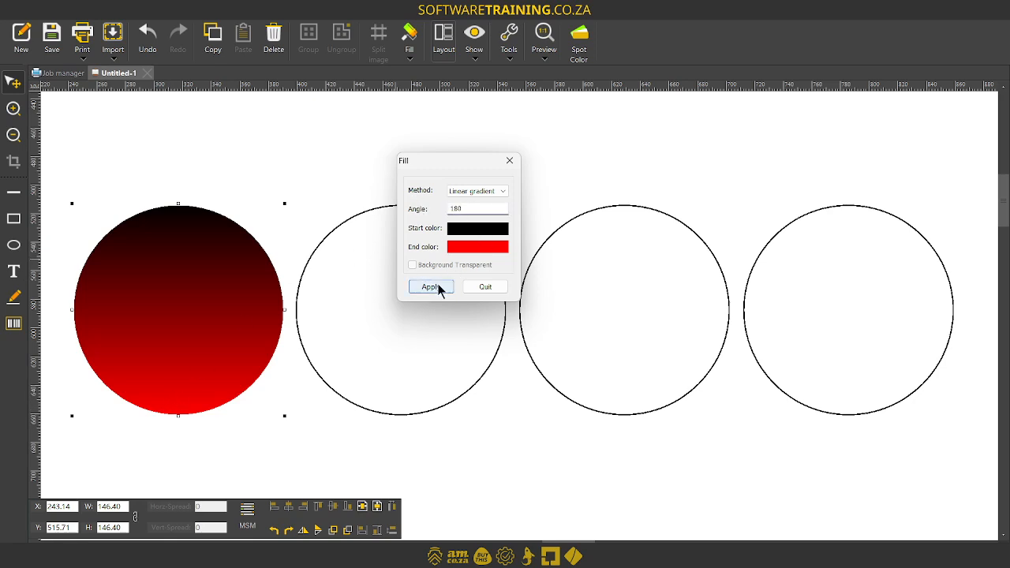
click(433, 288)
Step: Try the first circle's linear gradient at an angle of 260 and again at 0, applying each
drag(473, 208, 430, 204)
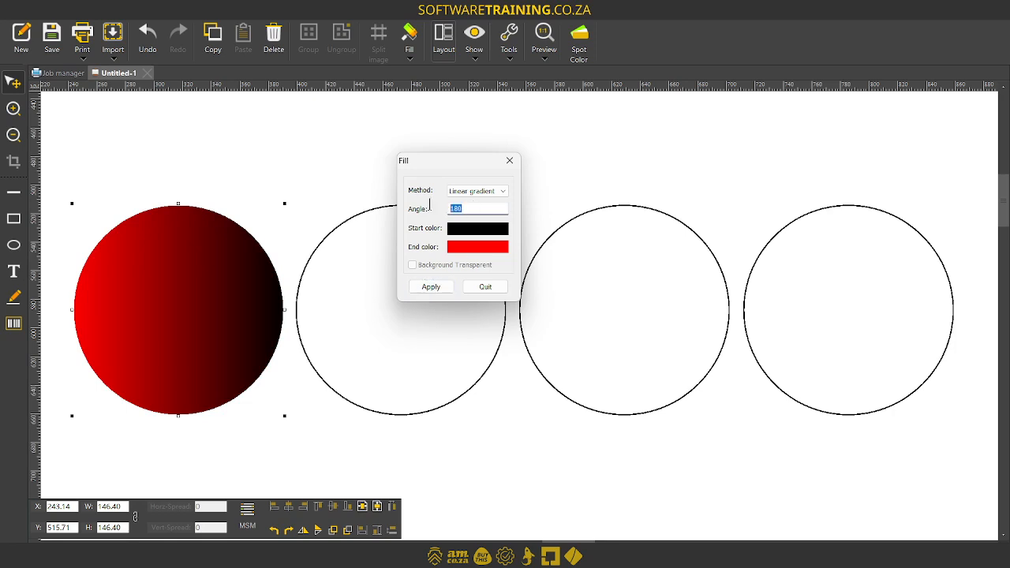
text(260)
click(444, 291)
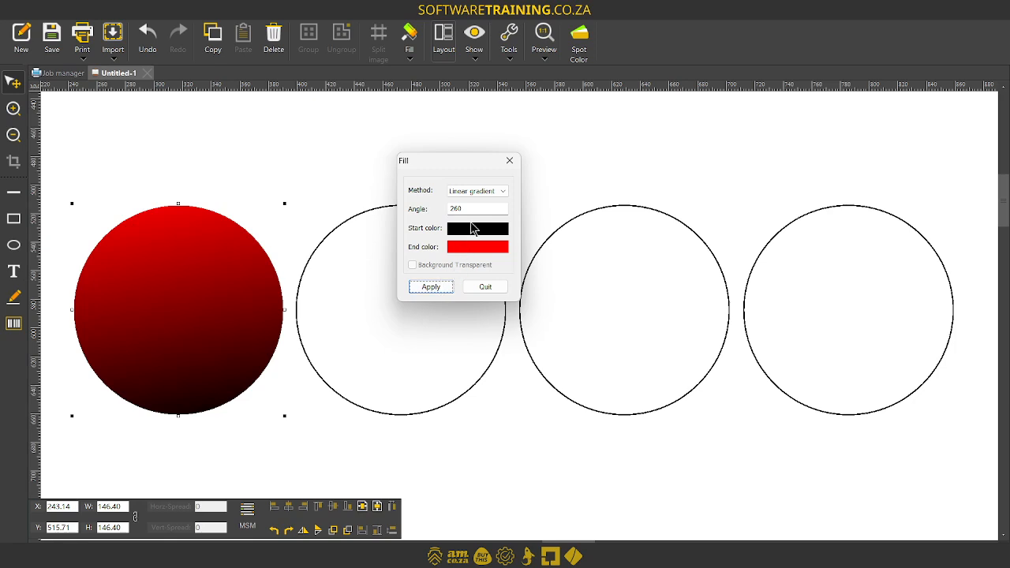
drag(487, 210, 411, 210)
text(0)
click(427, 286)
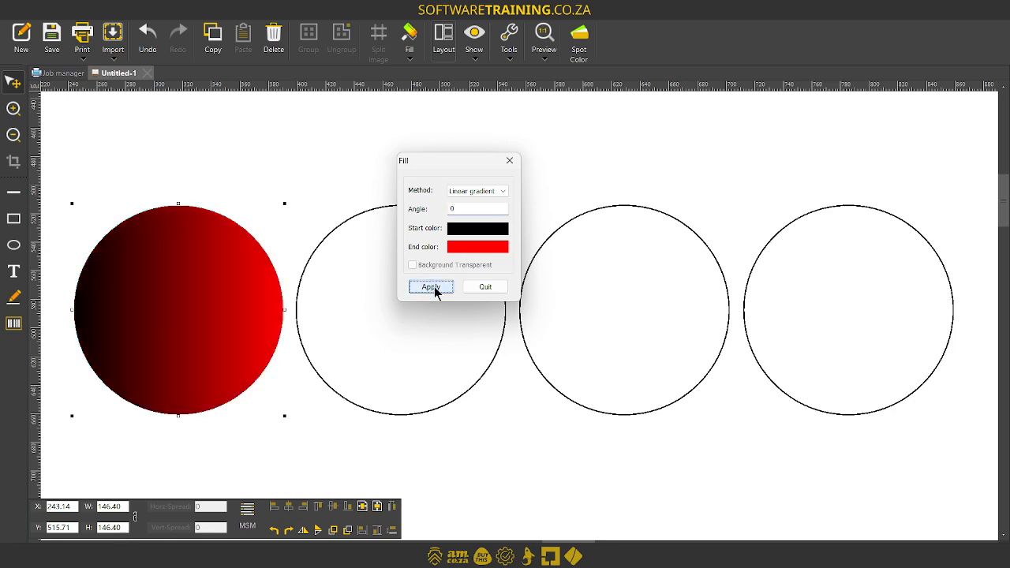
Step: Apply an angle of 180 to the first circle's linear gradient and close the fill settings
drag(474, 209, 411, 204)
text(180)
click(439, 285)
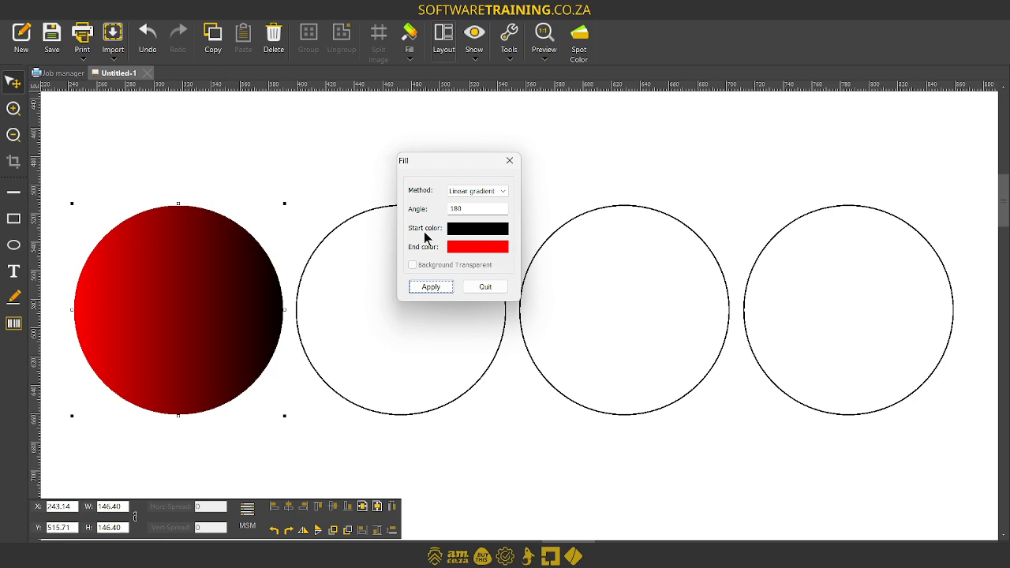
click(491, 289)
Step: Open the center gradient fill settings for the second circle and move the dialog clear of it
click(441, 271)
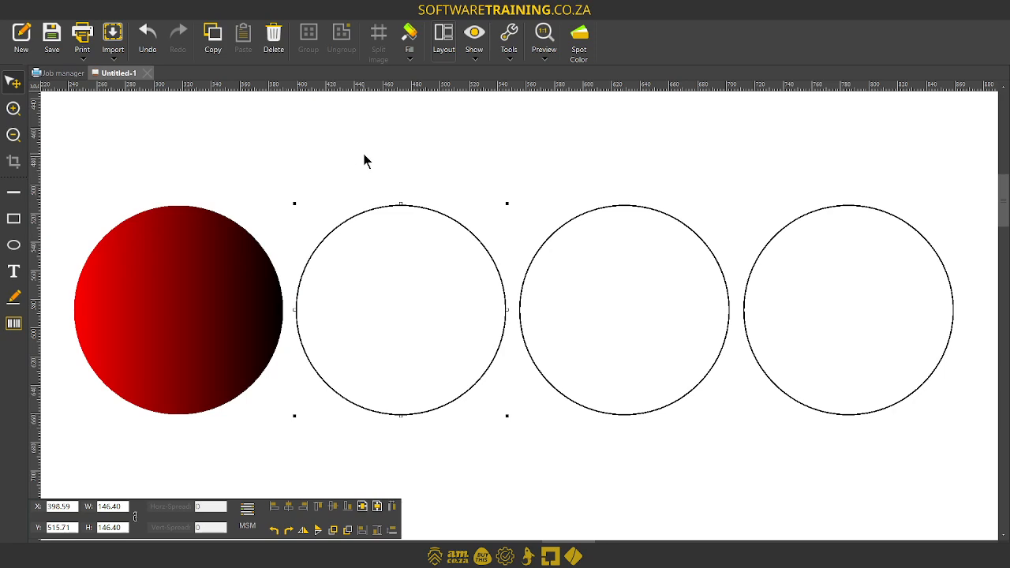
click(409, 60)
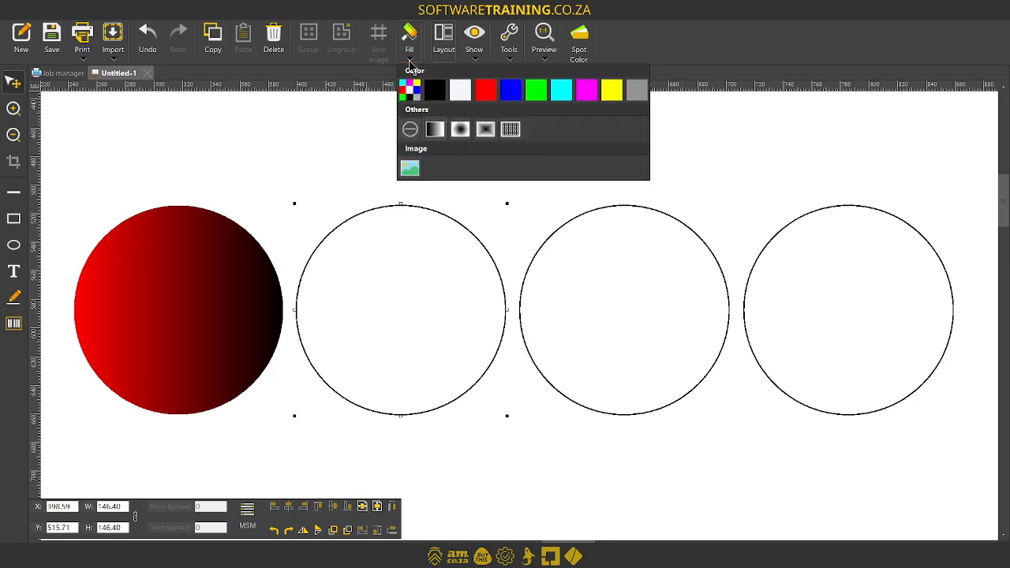
click(460, 132)
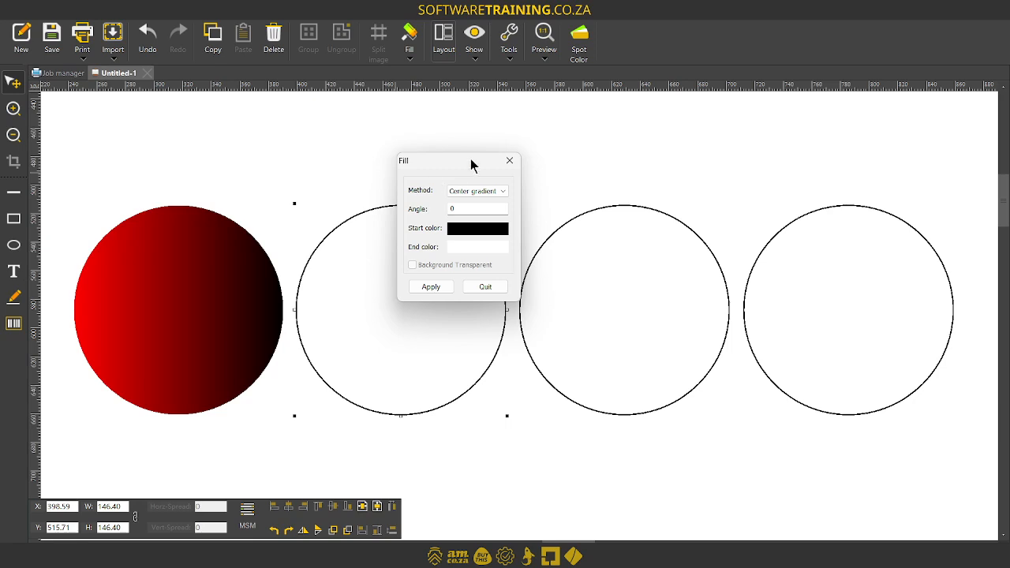
drag(545, 100, 556, 82)
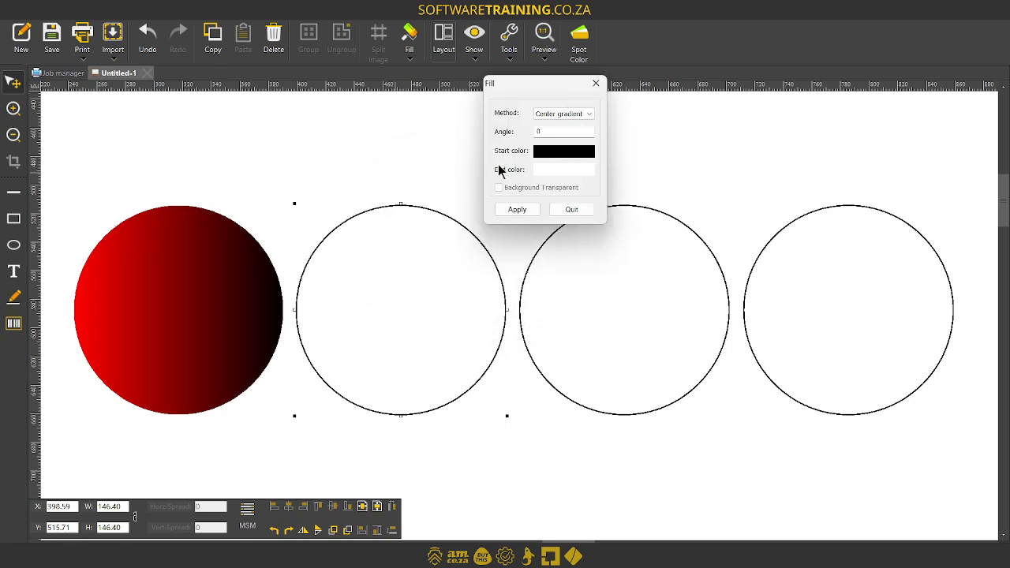
click(588, 119)
click(594, 110)
click(567, 156)
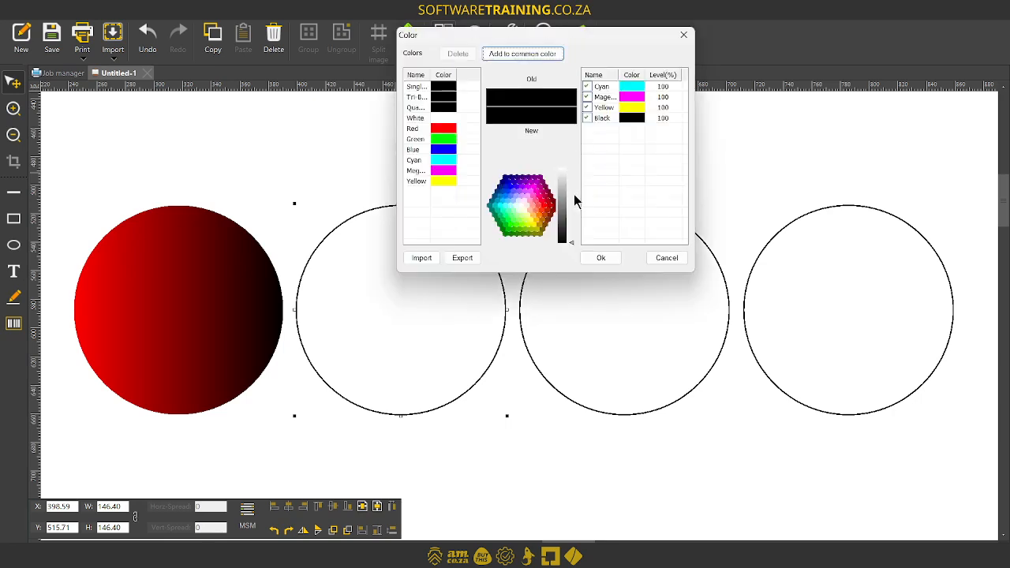
click(663, 259)
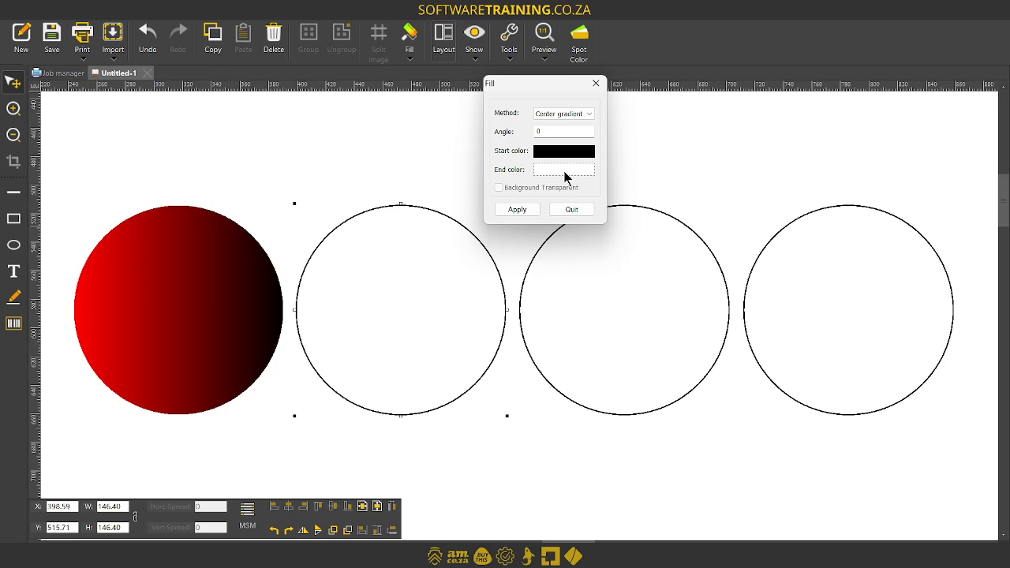
Step: Set the center gradient's end color to Yellow, apply it to the second circle and close the fill settings
click(565, 170)
click(442, 182)
click(601, 257)
click(517, 209)
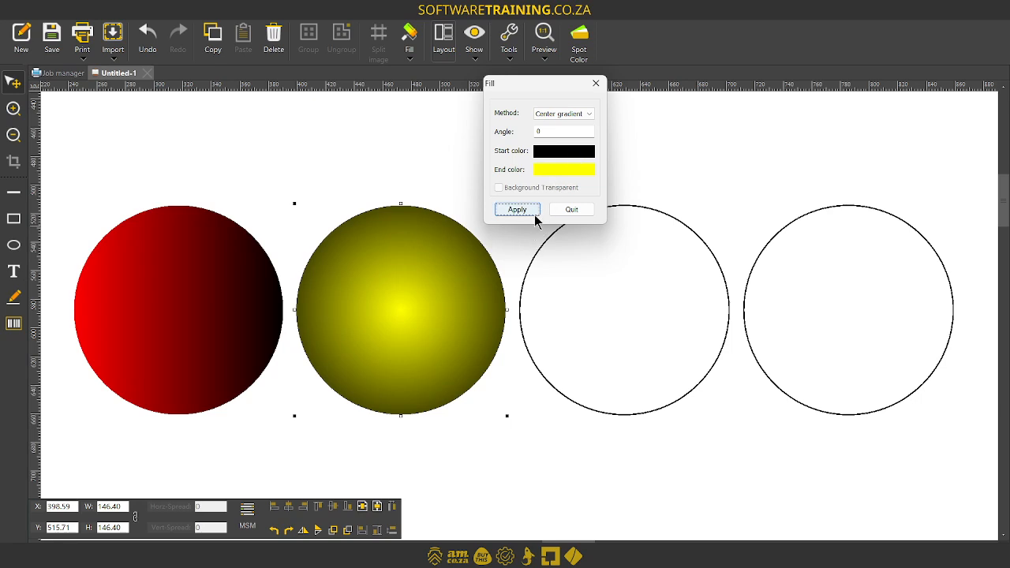
click(572, 210)
Step: Fill the third circle with a rect gradient using black as the start color and Blue as the end color
click(629, 212)
drag(628, 212, 629, 212)
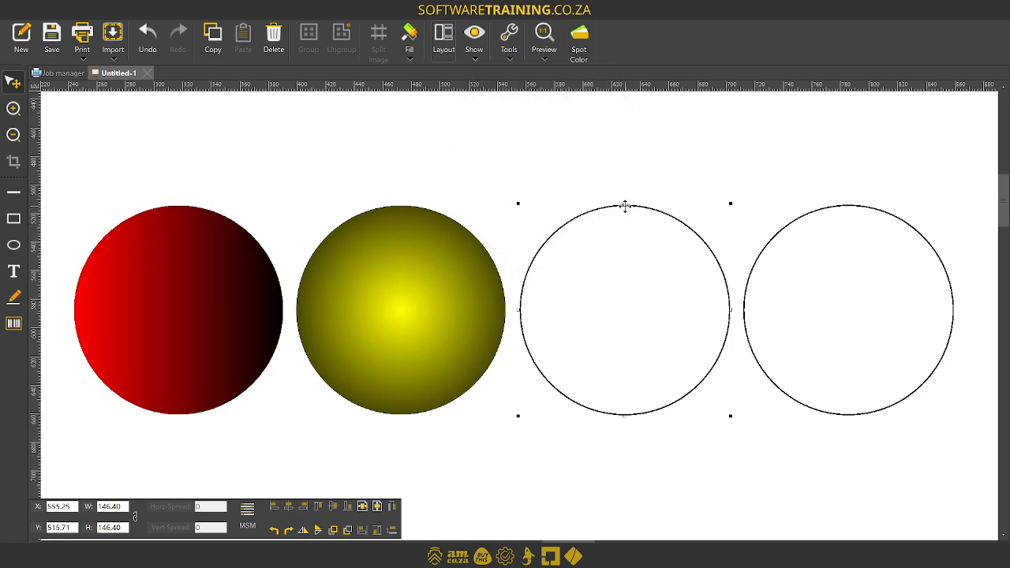
click(414, 60)
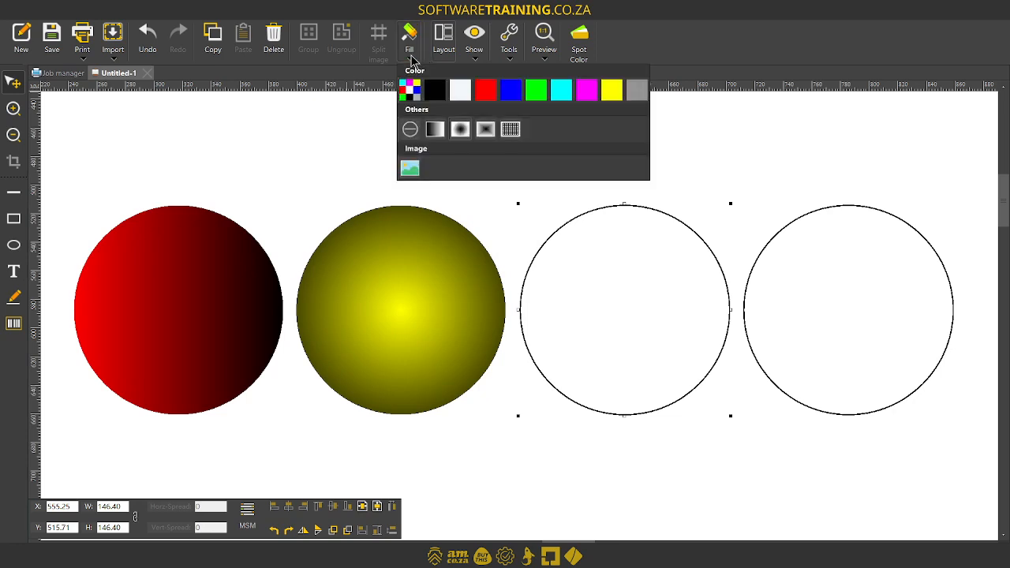
click(485, 131)
drag(535, 84, 618, 83)
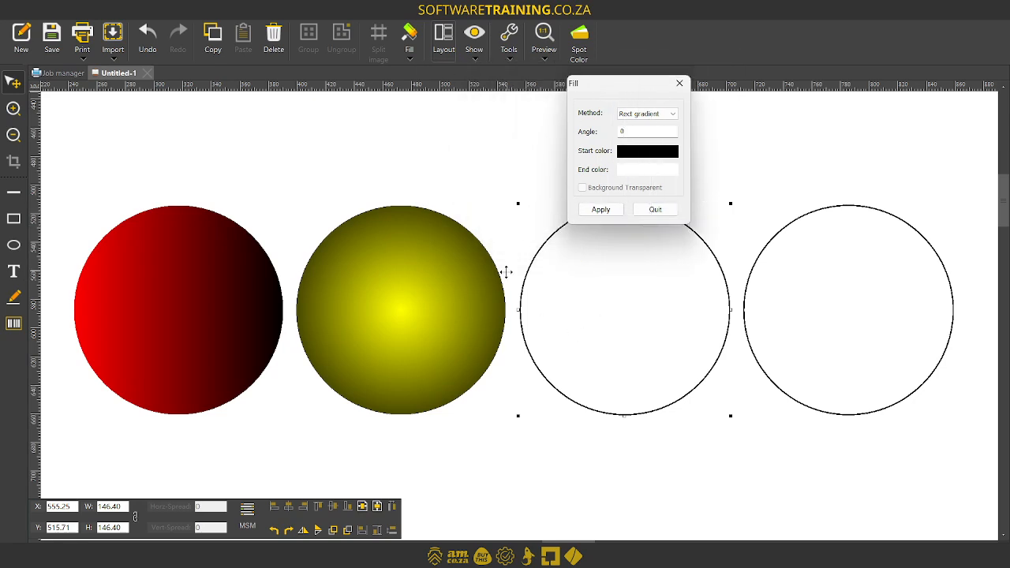
click(648, 169)
click(527, 150)
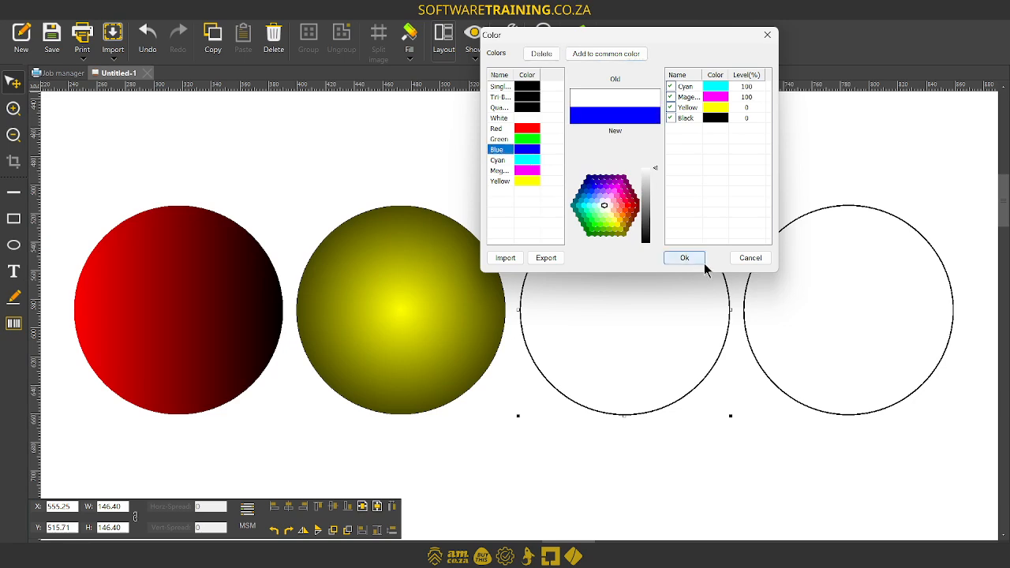
click(684, 258)
click(602, 210)
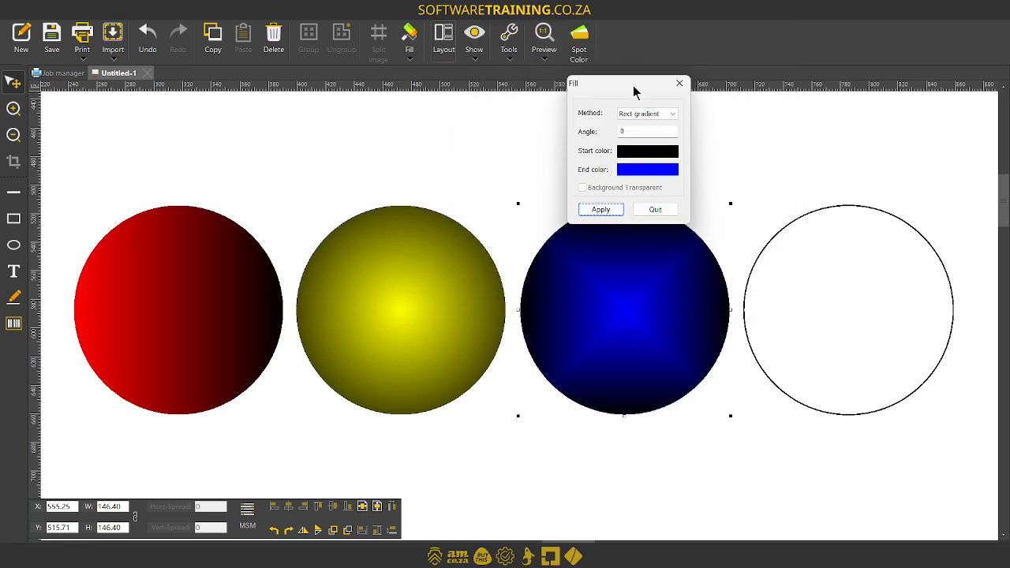
Step: Change the end color of the third circle's rect gradient to Cyan and apply it
drag(626, 84, 375, 88)
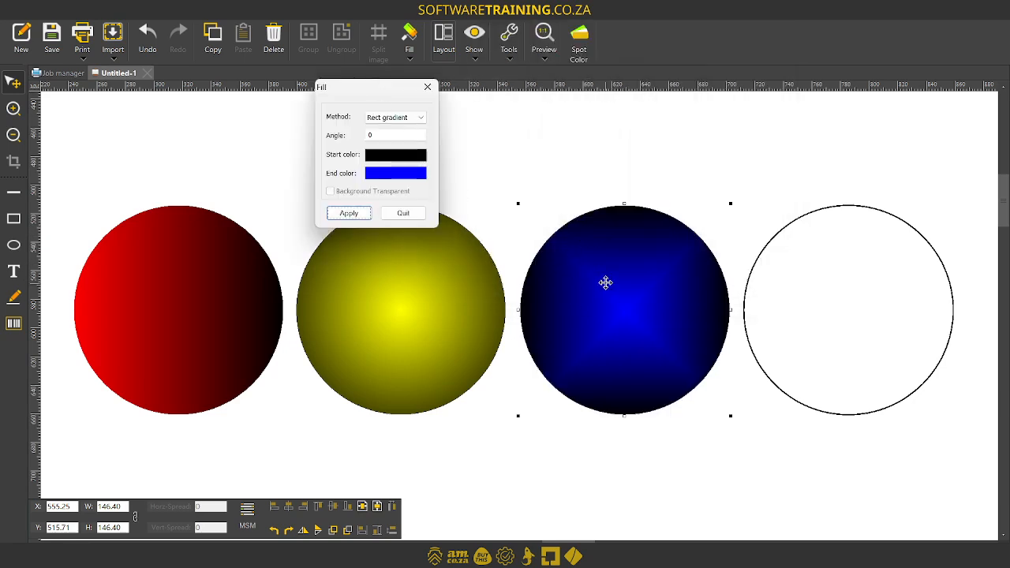
click(408, 172)
click(276, 165)
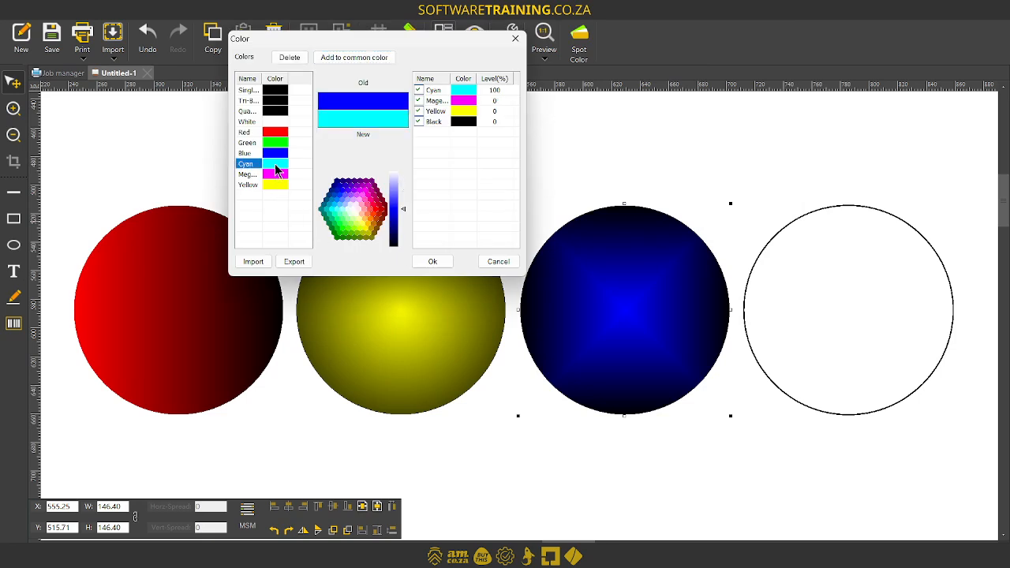
click(435, 260)
click(348, 214)
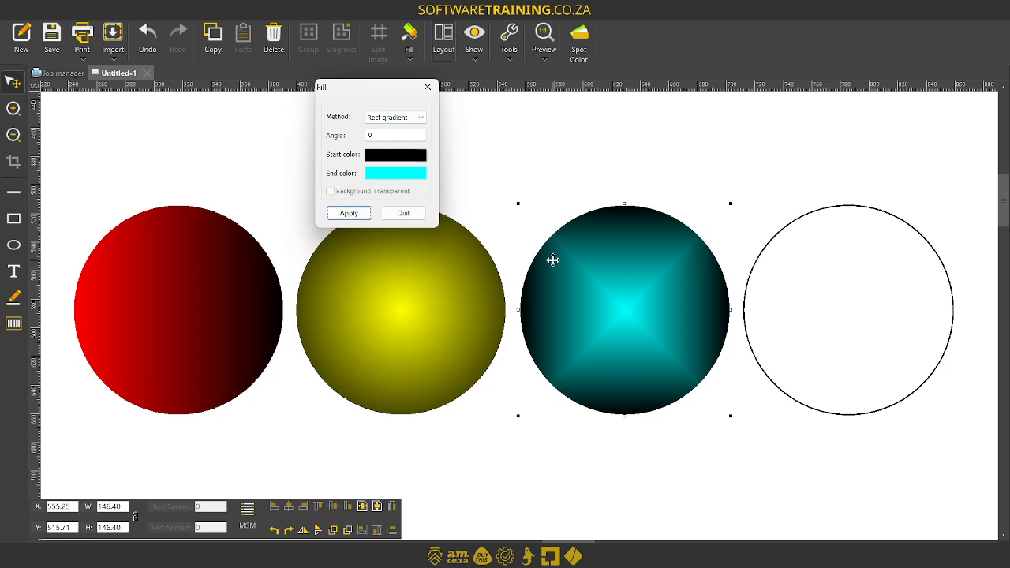
Step: Set the angle of the third circle's rect gradient to 50 and apply it
drag(392, 136, 345, 134)
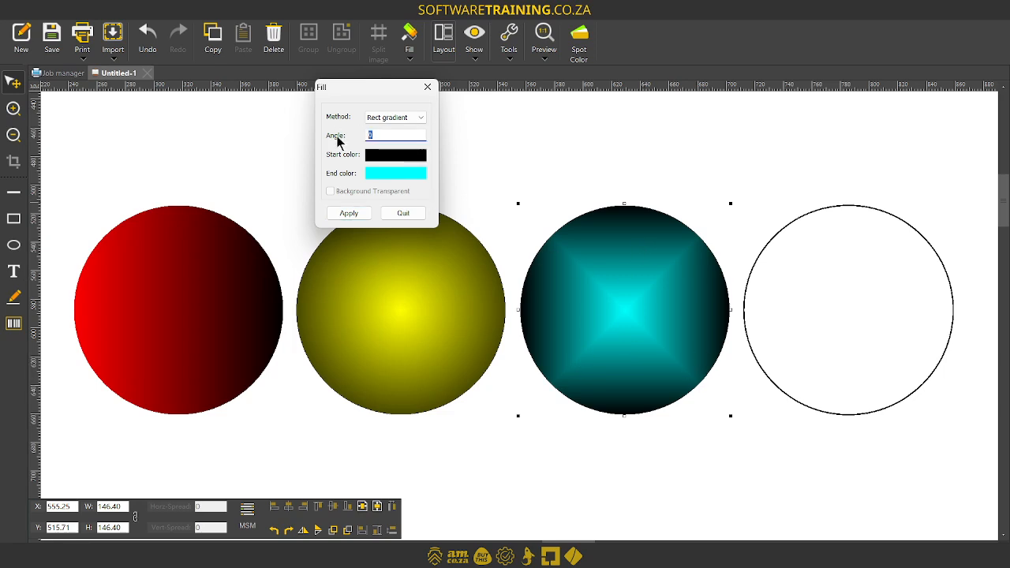
text(45)
drag(395, 135, 321, 142)
text(50)
click(349, 213)
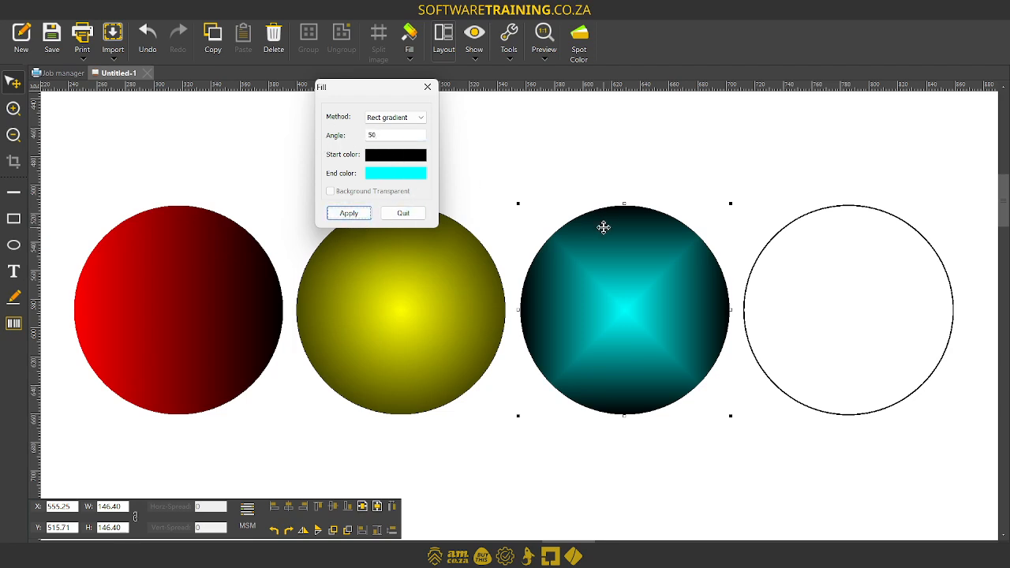
Step: Enter 0 as the rect gradient's angle and close the fill settings without applying
drag(388, 135, 334, 140)
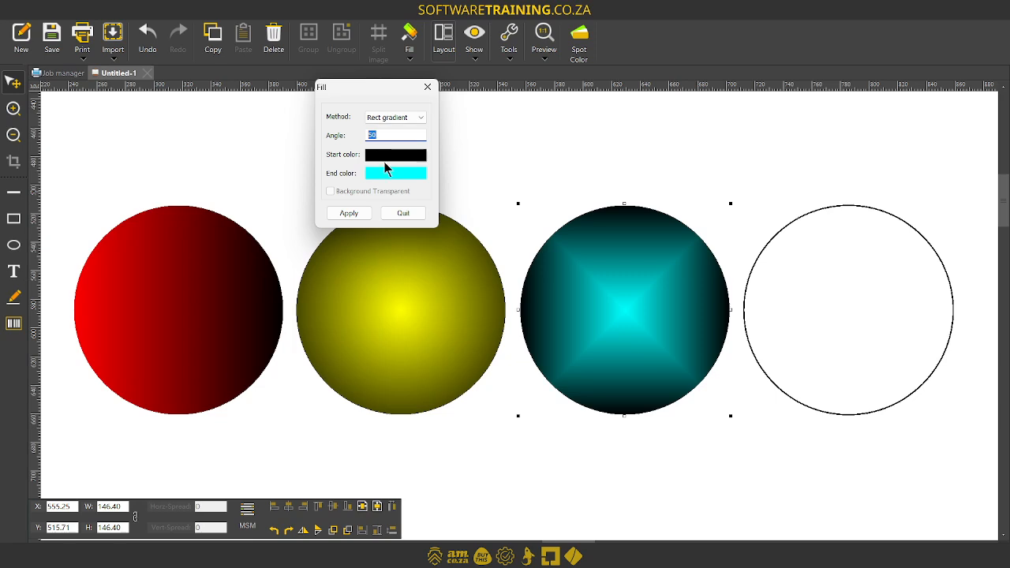
text(0)
click(404, 213)
Step: Try to apply a grid fill to the fourth circle
click(711, 158)
click(844, 209)
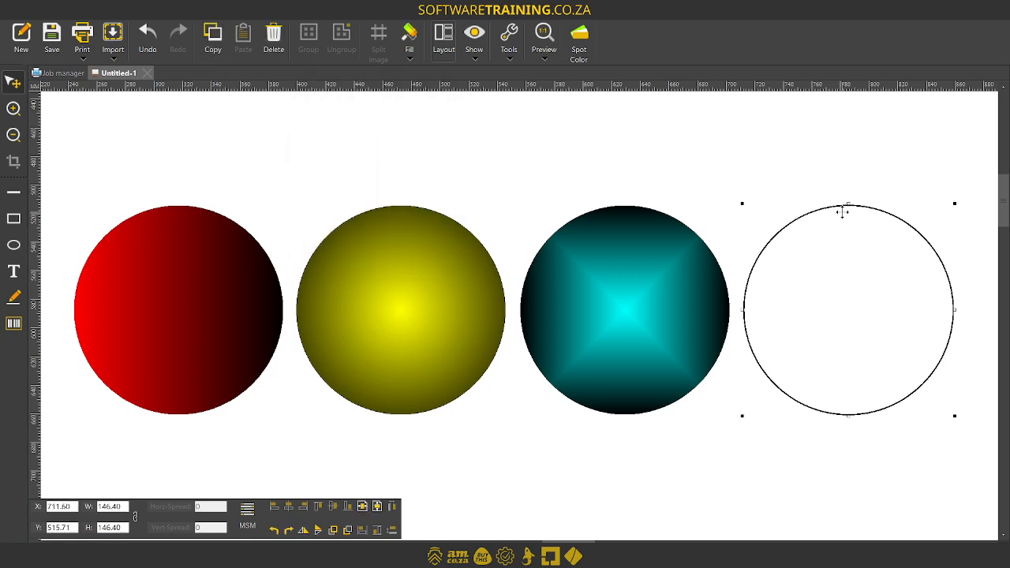
click(408, 59)
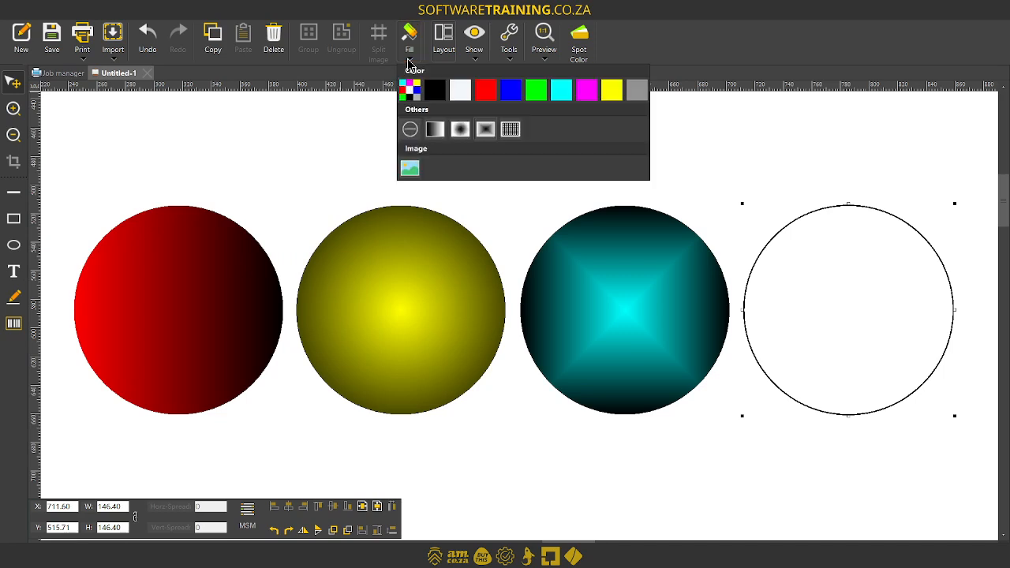
click(512, 130)
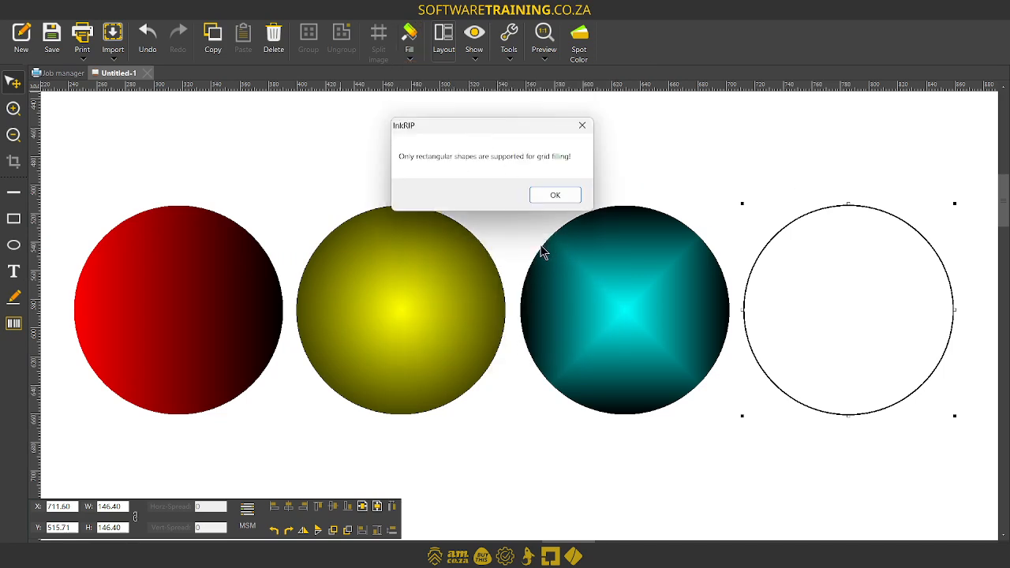
click(554, 196)
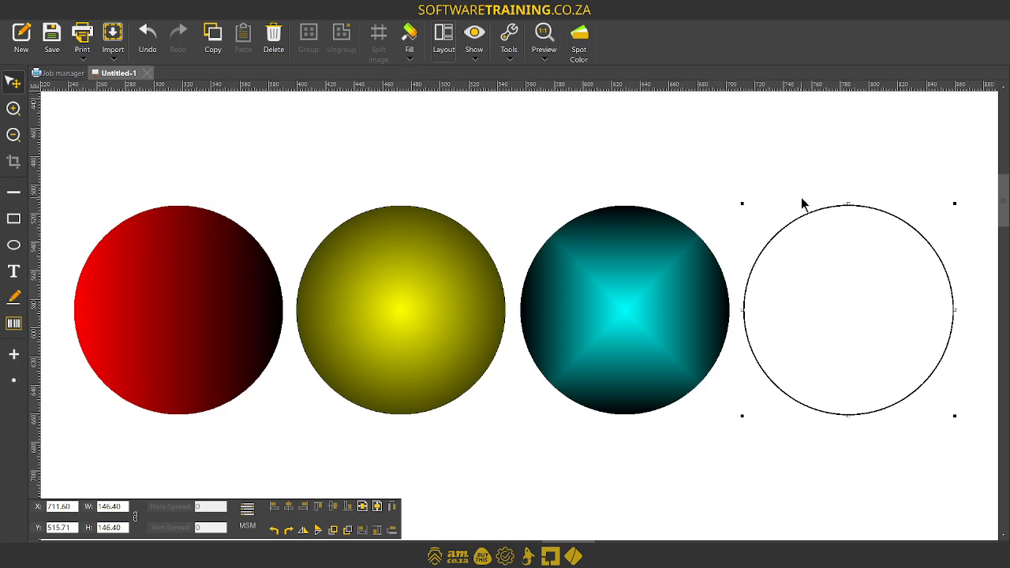
Step: Retry the grid fill on the unfilled fourth circle
click(412, 57)
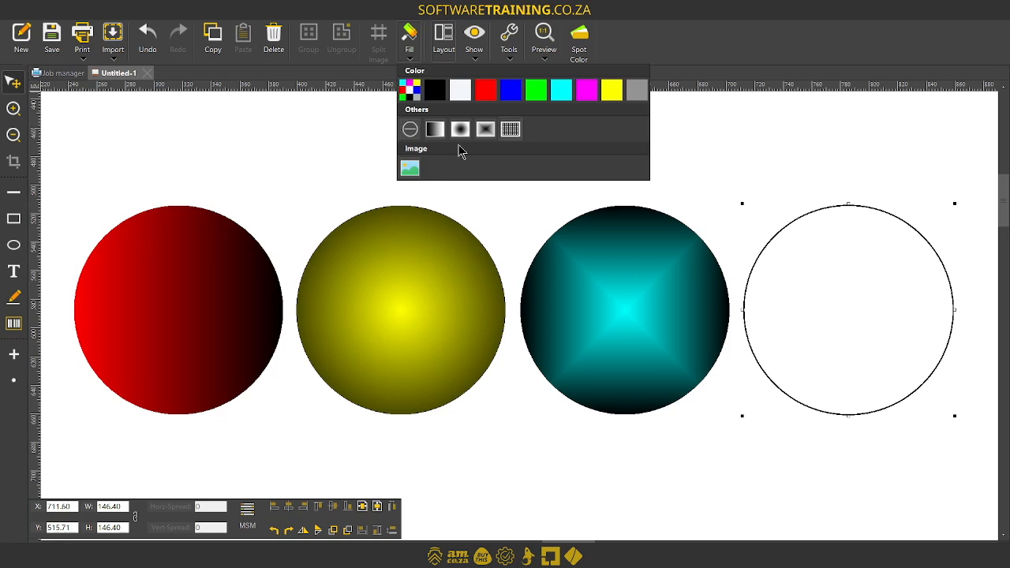
click(509, 138)
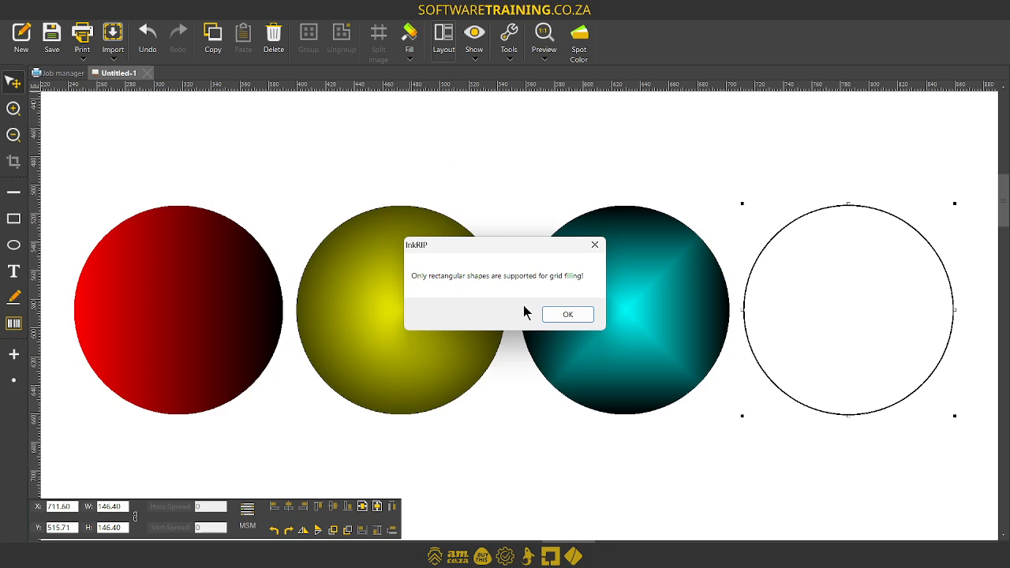
click(564, 314)
Step: Delete the unfilled fourth circle from the row
click(841, 210)
click(845, 206)
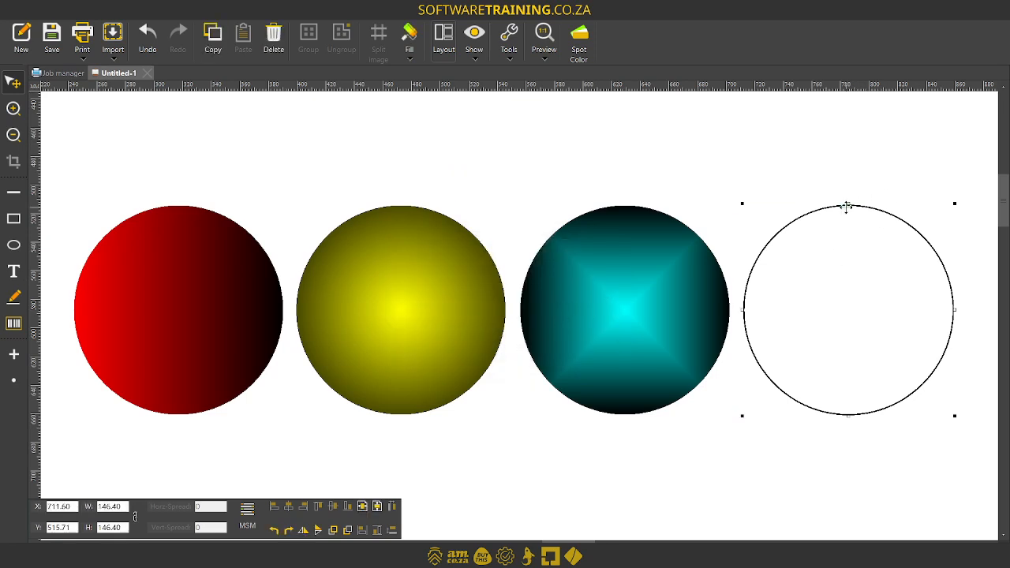
key(Delete)
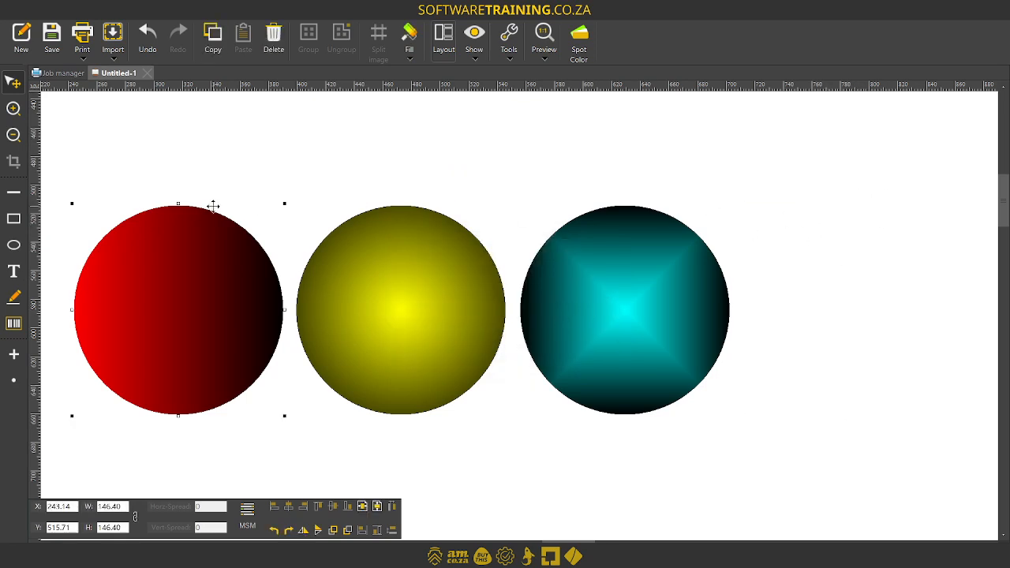
Step: Draw a square about 136 mm wide in the empty space beside the cyan circle and move it down to about Y 526
click(13, 219)
drag(759, 211, 956, 426)
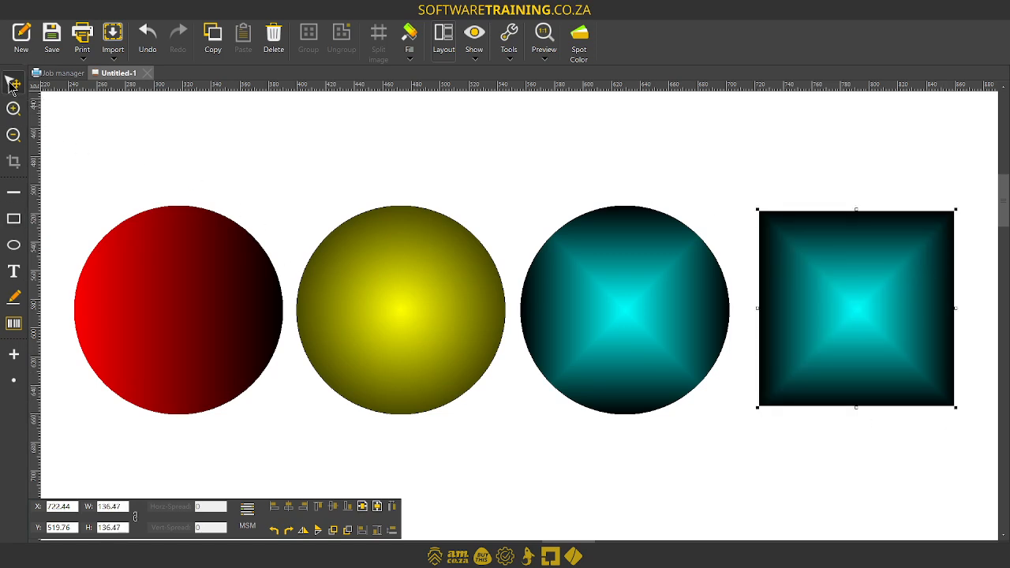
drag(775, 284, 816, 293)
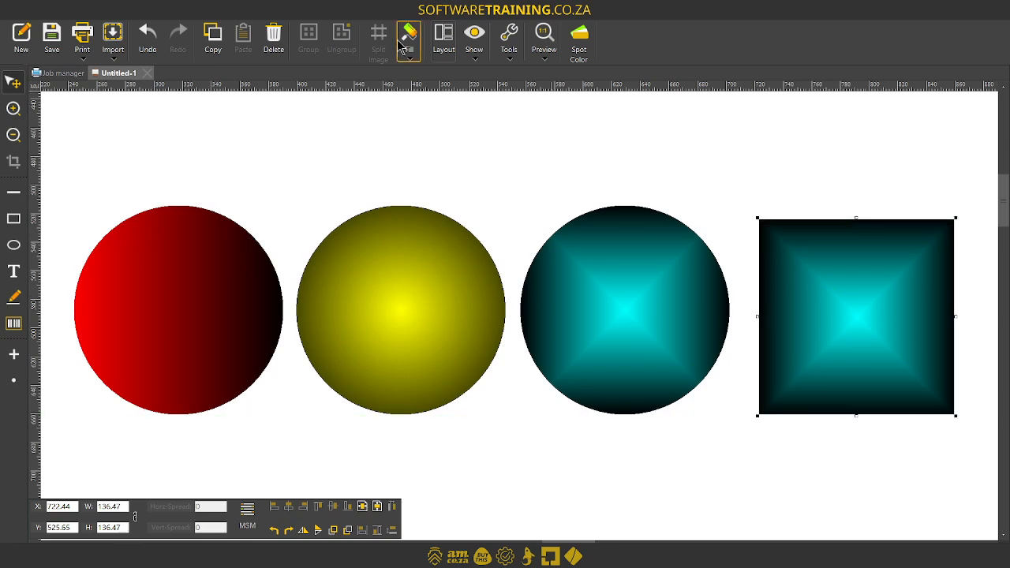
Step: Apply a grid fill with a Green background to the square, and shift the square to about X 719, Y 523
click(409, 58)
click(509, 130)
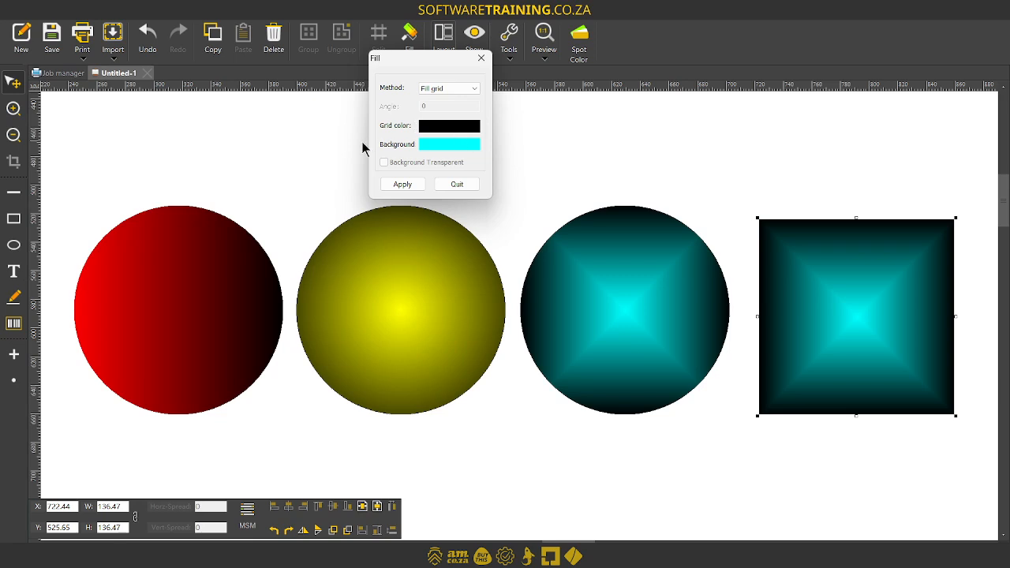
click(460, 143)
click(328, 116)
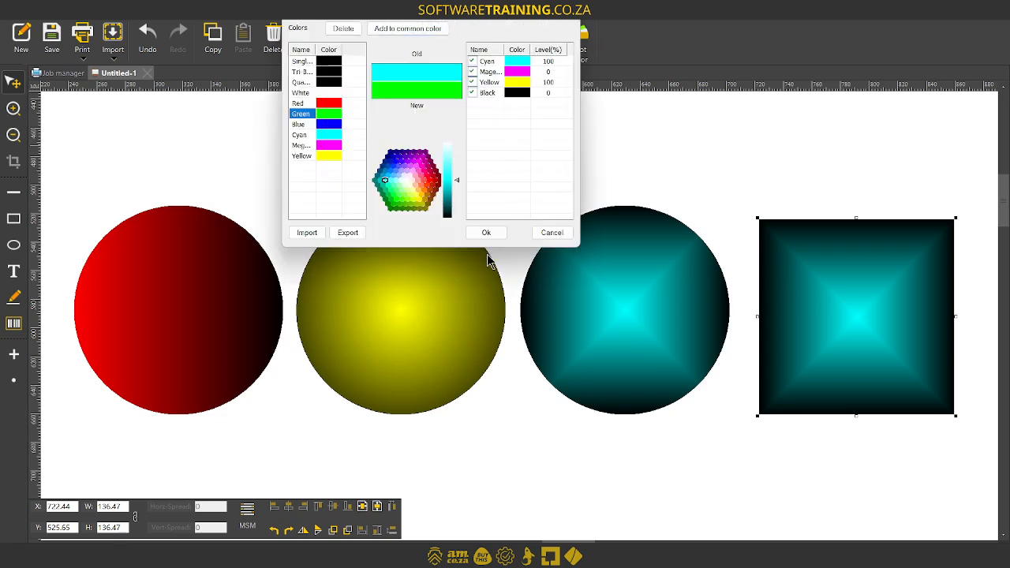
click(486, 233)
click(402, 186)
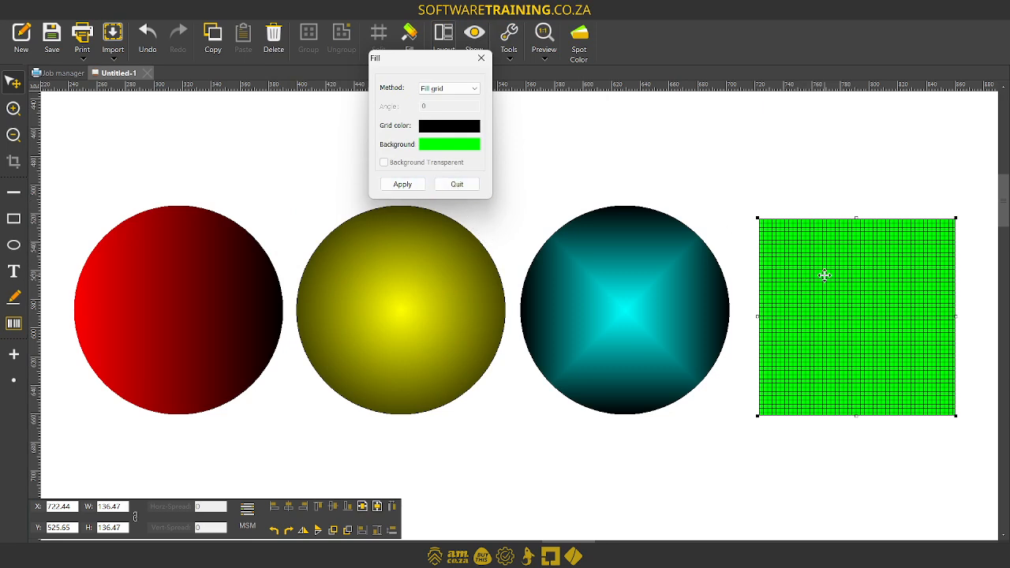
click(459, 185)
drag(813, 261, 809, 257)
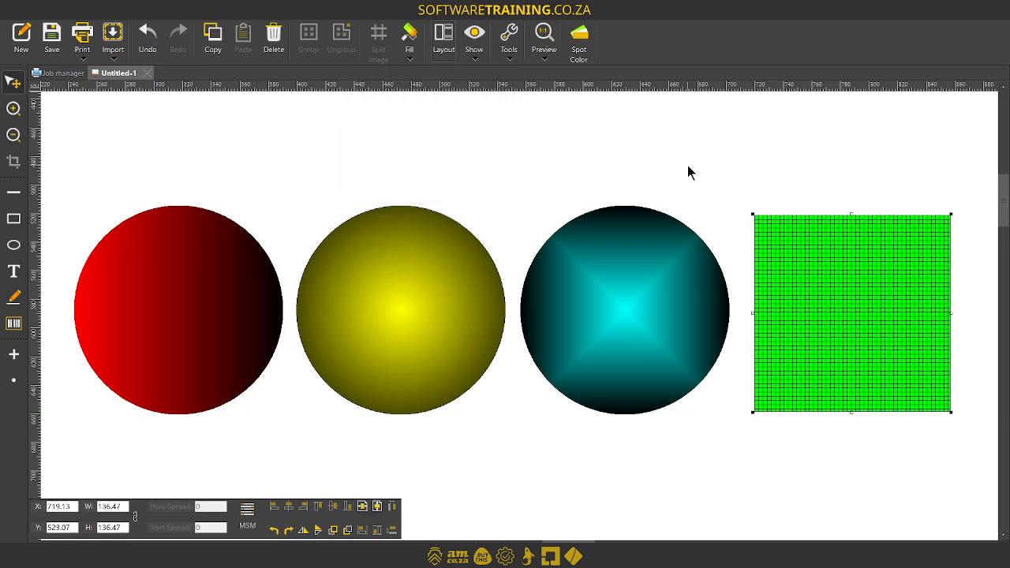
click(661, 161)
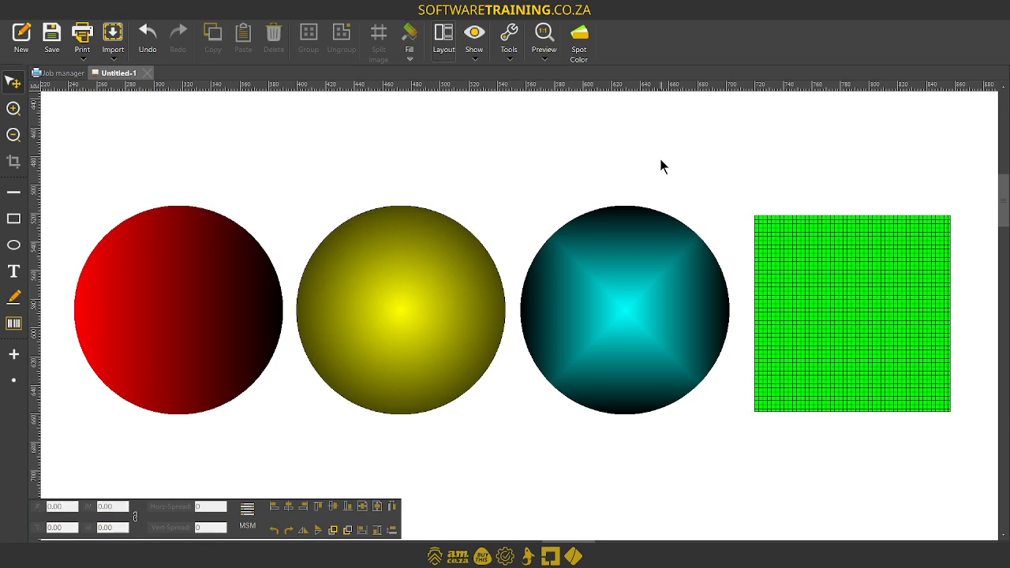